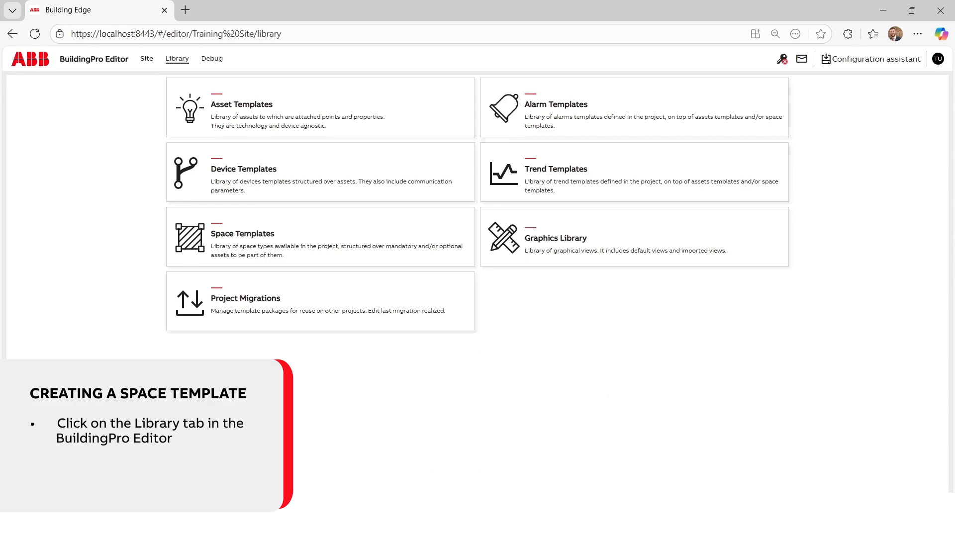
# - Start a new space template in the Room category, named "Standard Office Space" with space type Office
pyautogui.click(388, 258)
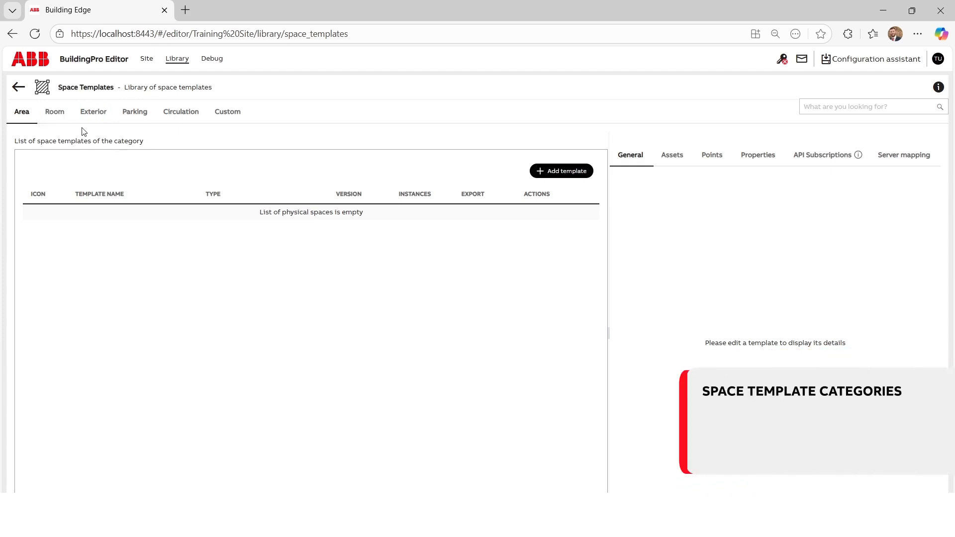
pyautogui.click(57, 112)
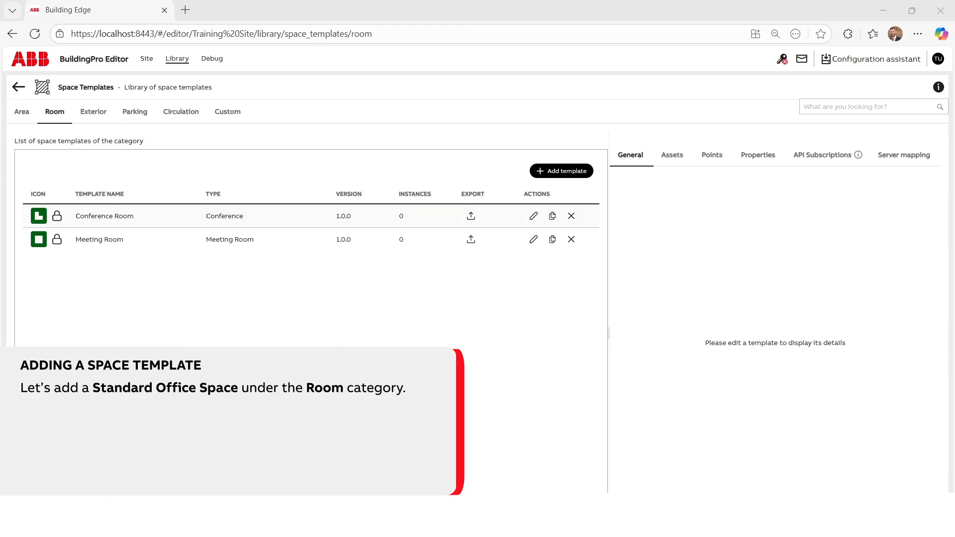
pyautogui.click(556, 170)
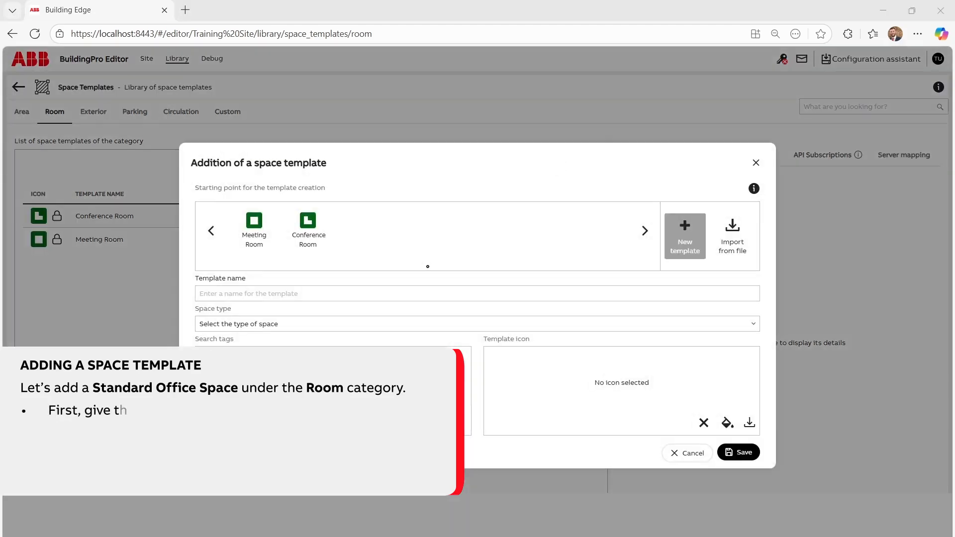
pyautogui.click(304, 294)
pyautogui.write('Standard Office Space')
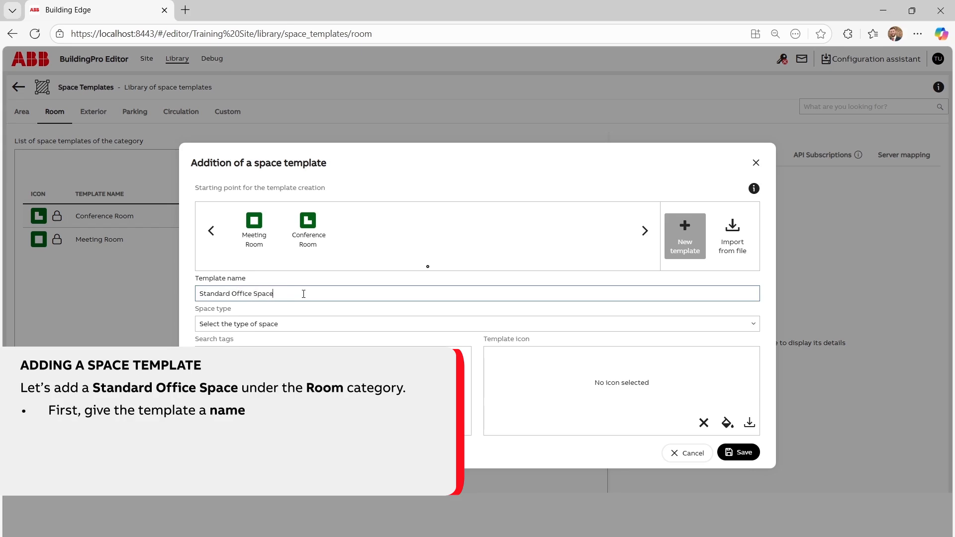
pyautogui.click(280, 328)
pyautogui.click(273, 342)
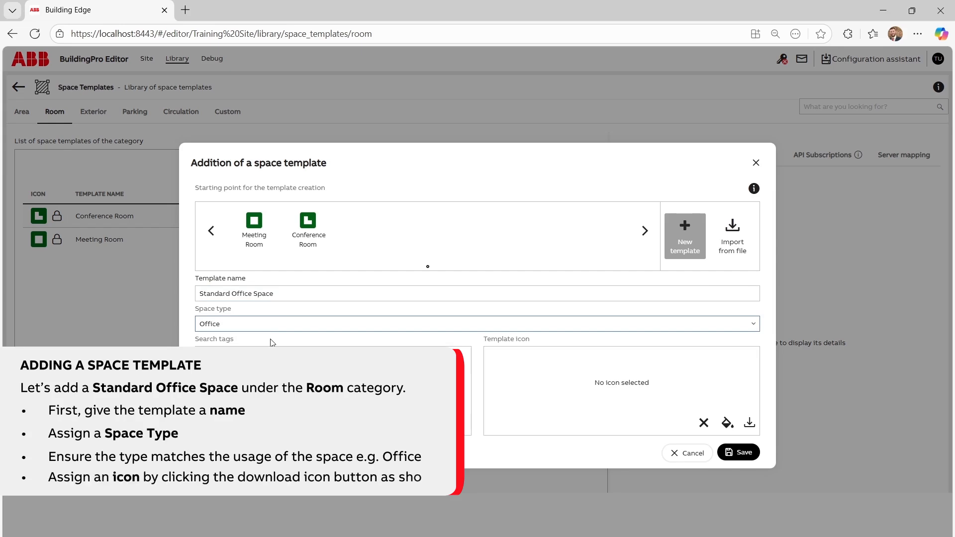
# - Assign the L-shaped icon from a "room" icon search with a dark red background (RGB 174, 6, 6), and save the template
pyautogui.click(749, 426)
pyautogui.write('room')
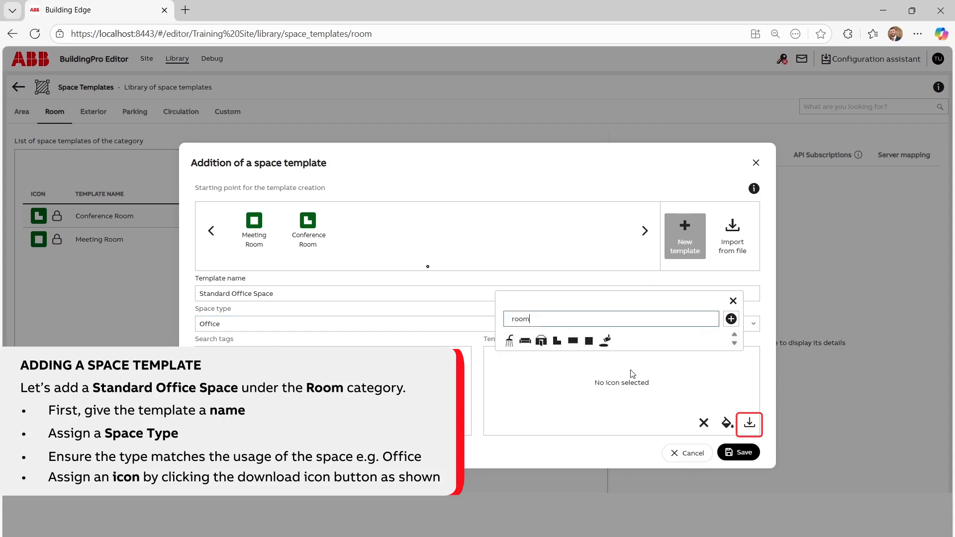
pyautogui.click(557, 346)
pyautogui.click(727, 424)
pyautogui.click(694, 320)
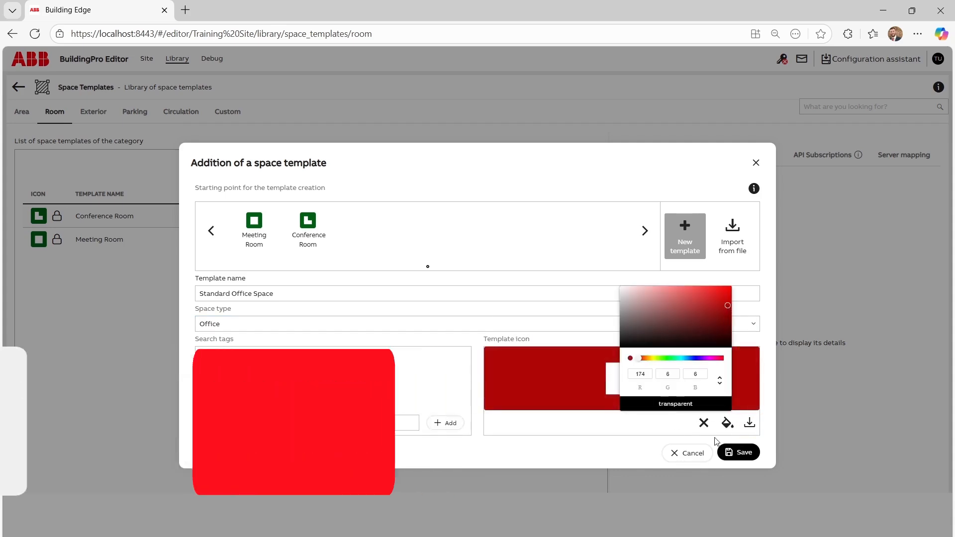
pyautogui.click(739, 452)
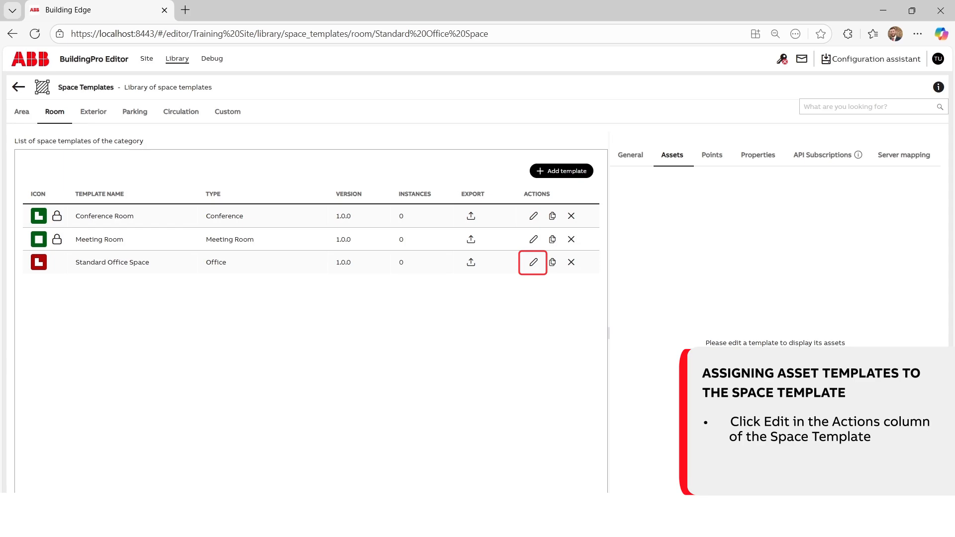
# - Edit the Standard Office Space template's assets, marking the HVAC terminal asset Fancoil Type 1 as supported and mandatory
pyautogui.click(534, 262)
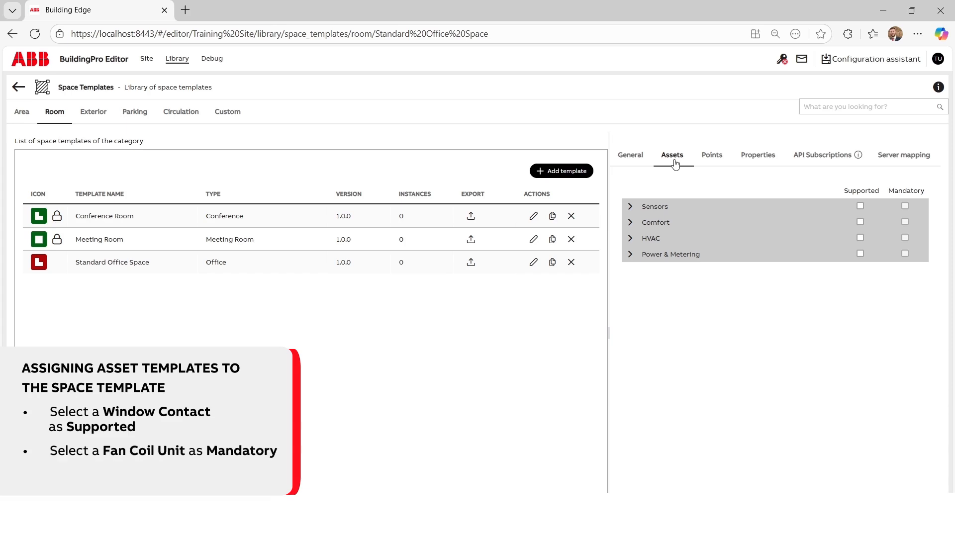
pyautogui.click(631, 240)
pyautogui.click(633, 271)
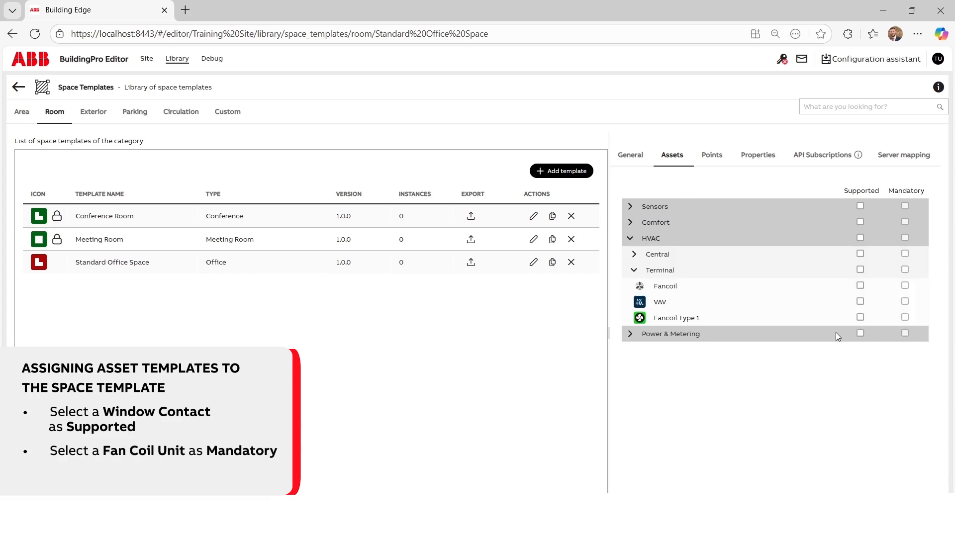
pyautogui.click(860, 317)
pyautogui.click(905, 318)
# - Mark the Window Contact sensor as supported in the template and save the asset assignments
pyautogui.click(630, 207)
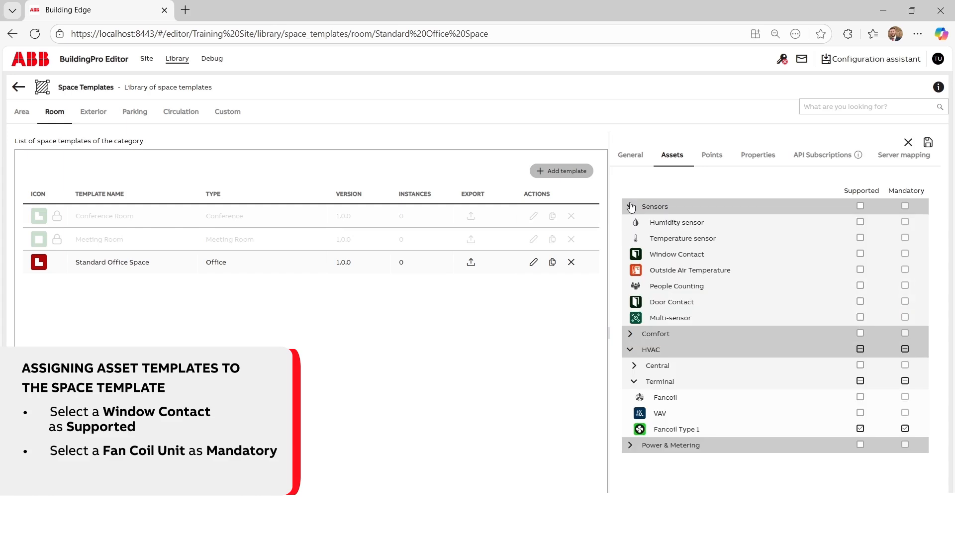
pyautogui.click(860, 253)
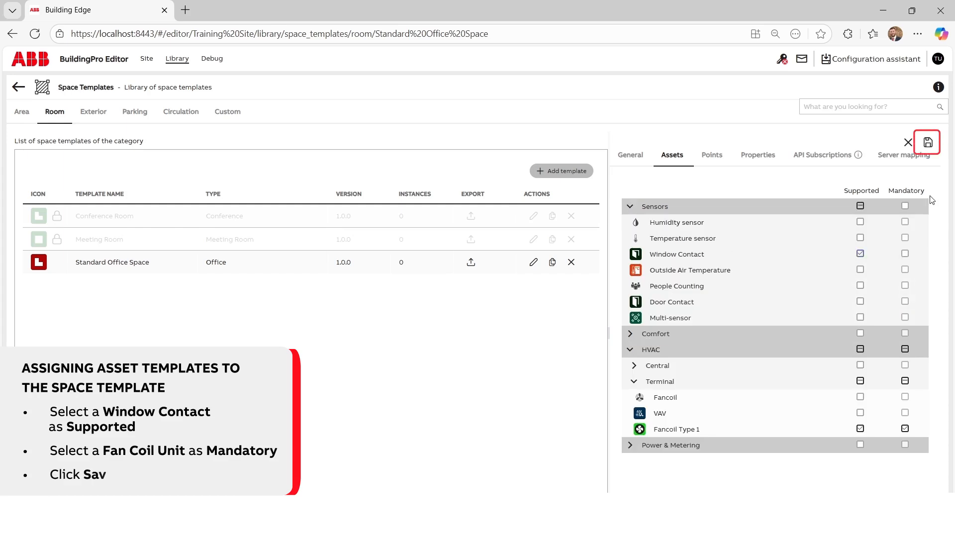
pyautogui.click(929, 147)
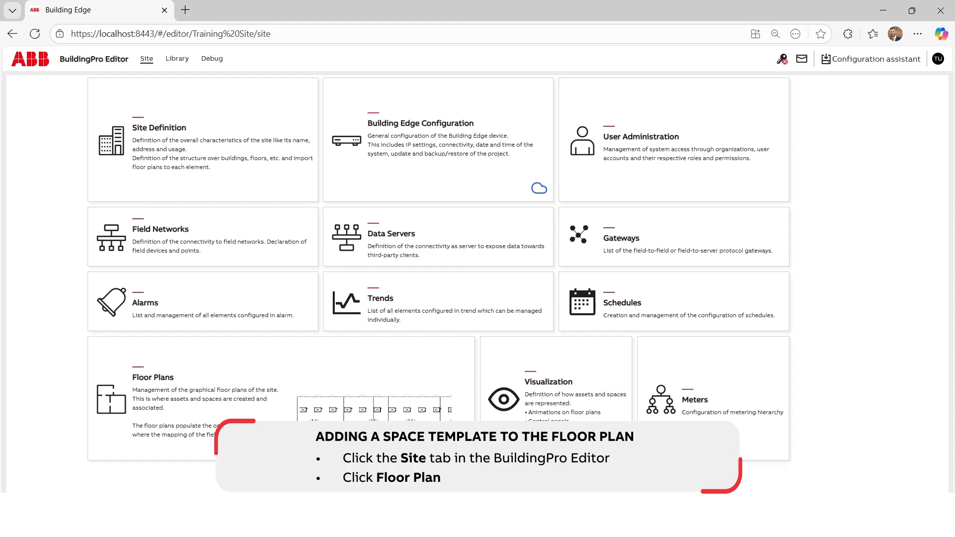
# - Open the site's floor plans and place FCU Master 1's Office Room fan coil in the empty grey-floored room on the window side, saving it
pyautogui.click(292, 394)
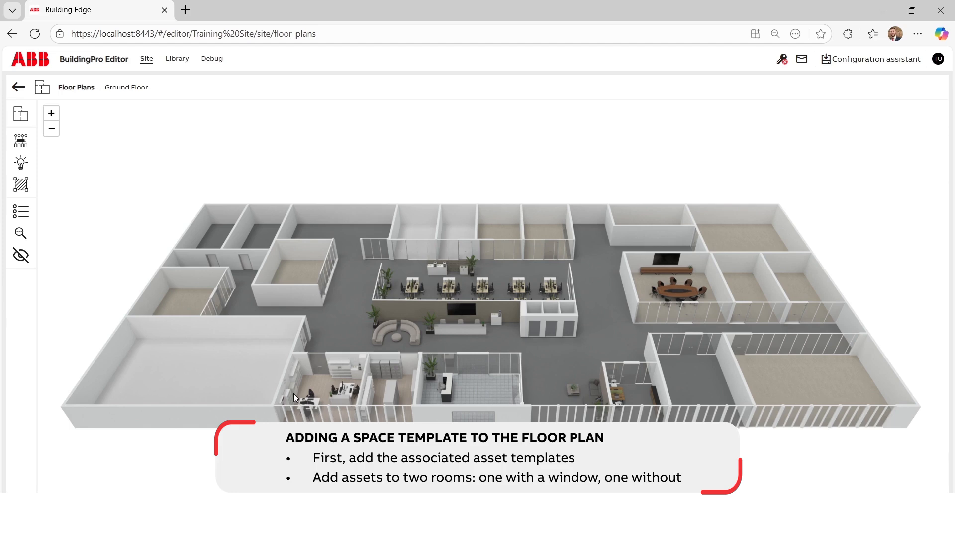
pyautogui.click(20, 140)
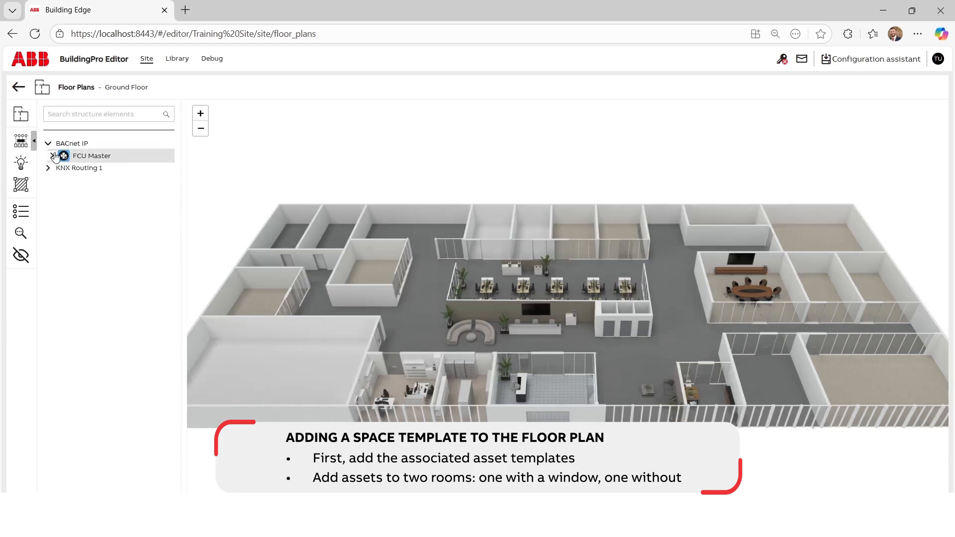
pyautogui.click(56, 179)
pyautogui.click(113, 191)
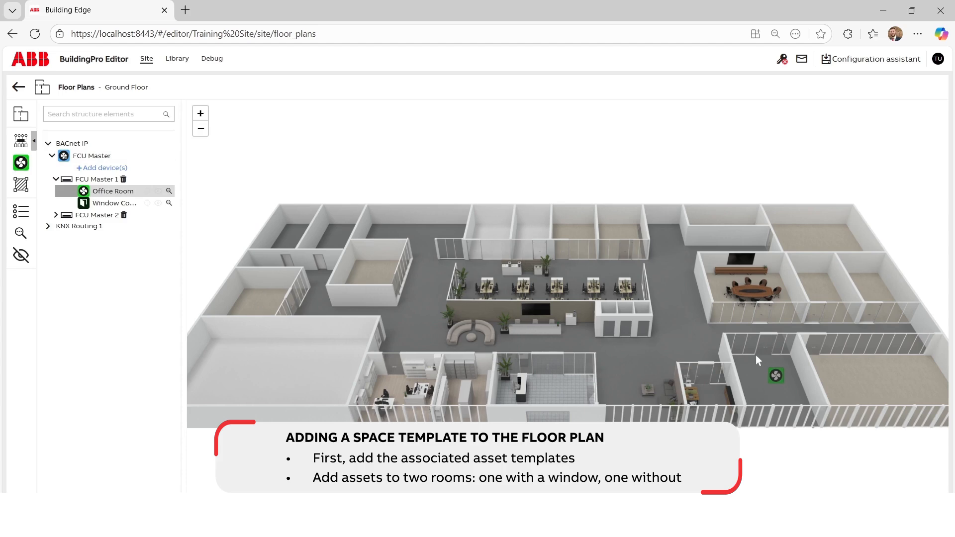
pyautogui.click(756, 360)
pyautogui.click(908, 407)
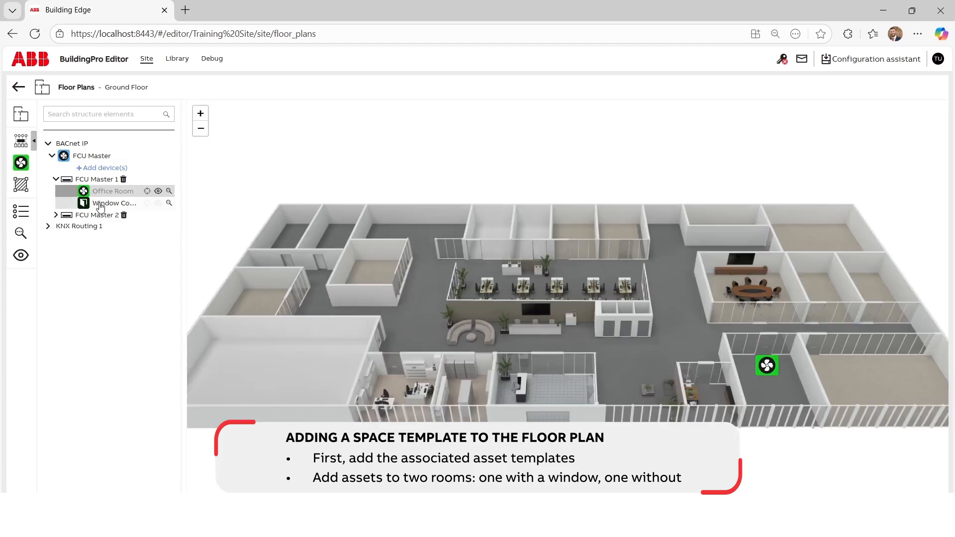
# - Place FCU Master 1's window contact in the same room near its exterior windows and save it
pyautogui.click(113, 203)
pyautogui.click(788, 380)
pyautogui.click(935, 433)
# - Place FCU Master 2's Office Room fan coil in the windowless room beside the conference room and save it
pyautogui.click(56, 215)
pyautogui.click(113, 226)
pyautogui.click(812, 275)
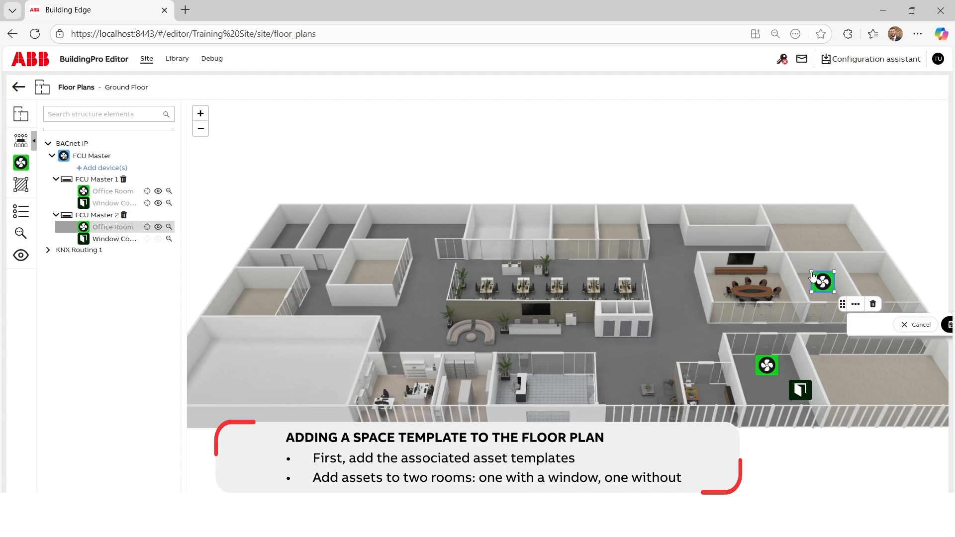
pyautogui.click(948, 324)
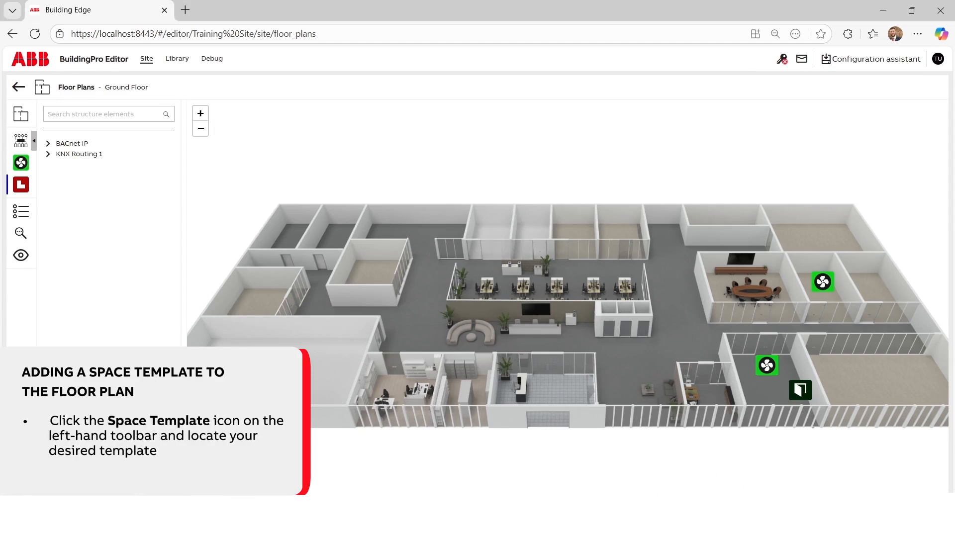
# - Draw a freehand Standard Office Space around the room containing the fan coil and window contact, and save the space
pyautogui.click(21, 186)
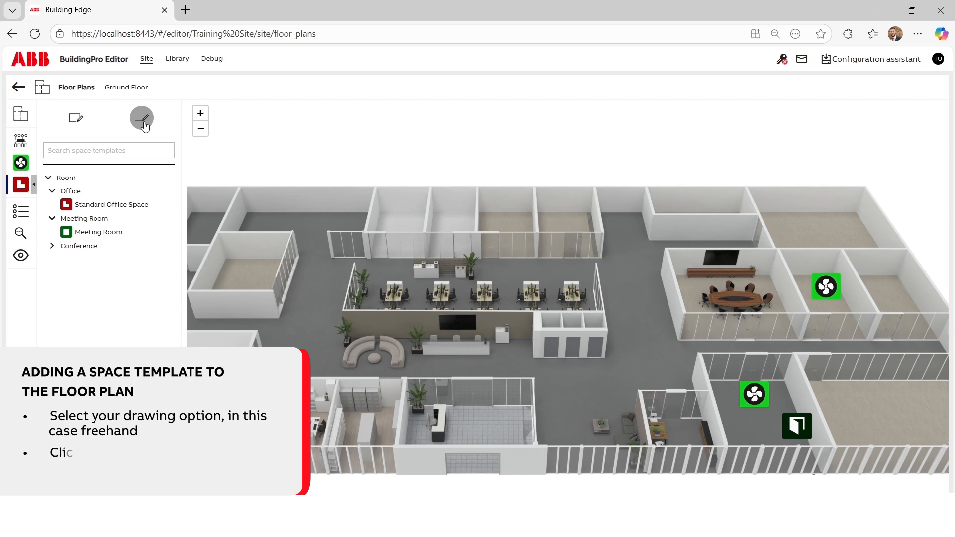
pyautogui.click(98, 206)
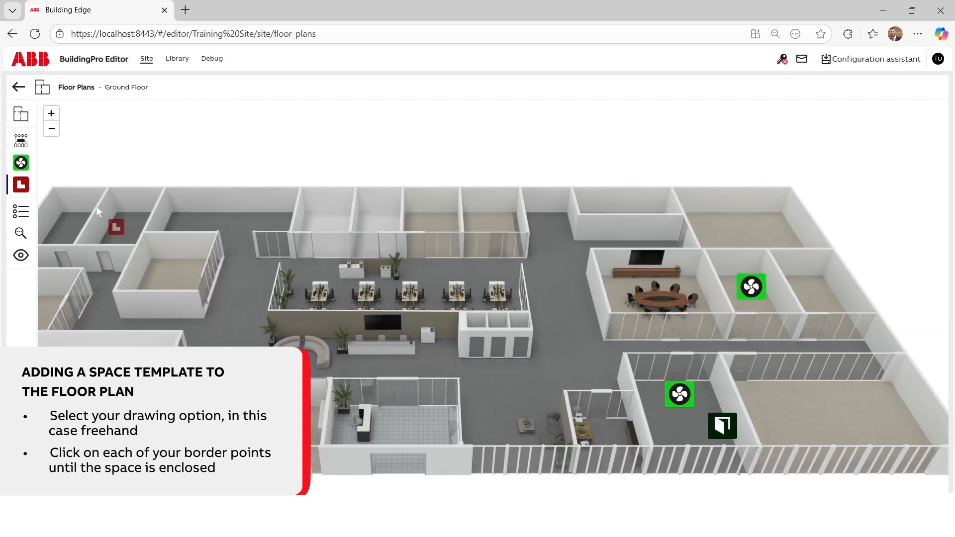
pyautogui.click(627, 353)
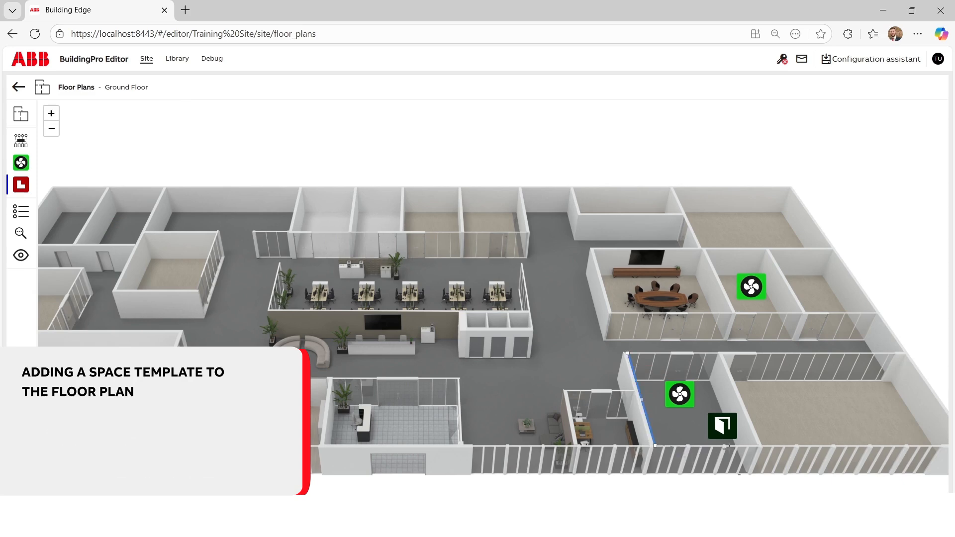
pyautogui.click(759, 445)
pyautogui.click(716, 354)
pyautogui.click(628, 354)
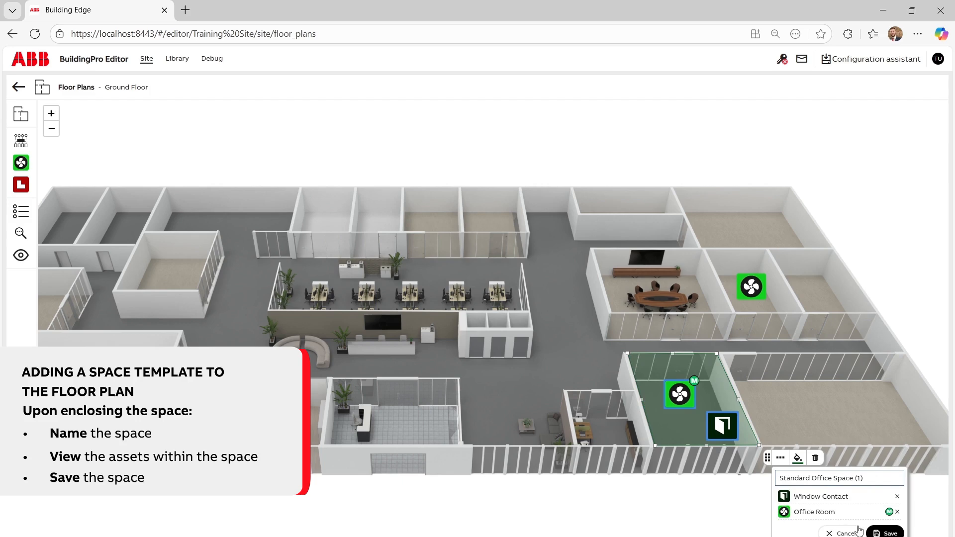
pyautogui.click(886, 533)
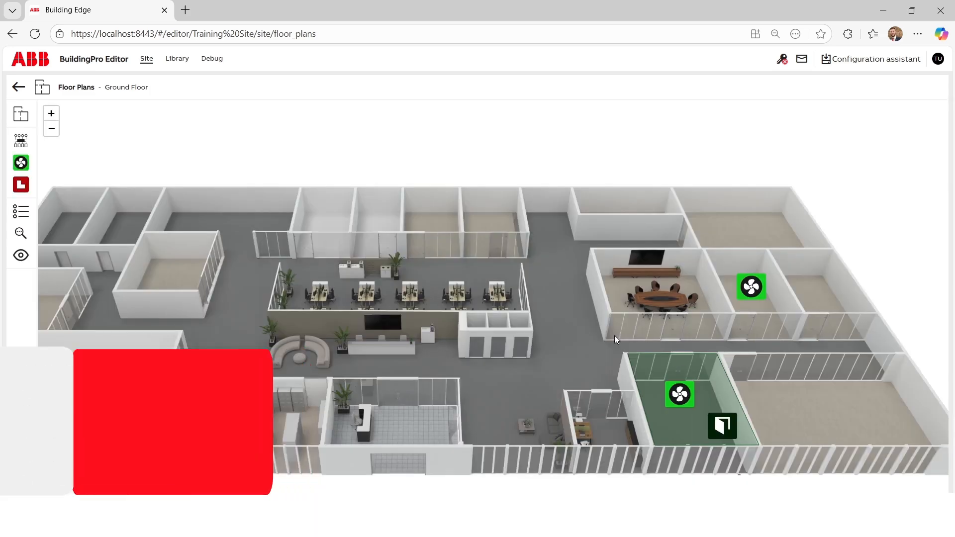
# - Draw a second freehand Standard Office Space around the fan coil room beside the conference room
pyautogui.click(21, 185)
pyautogui.click(705, 248)
pyautogui.click(736, 312)
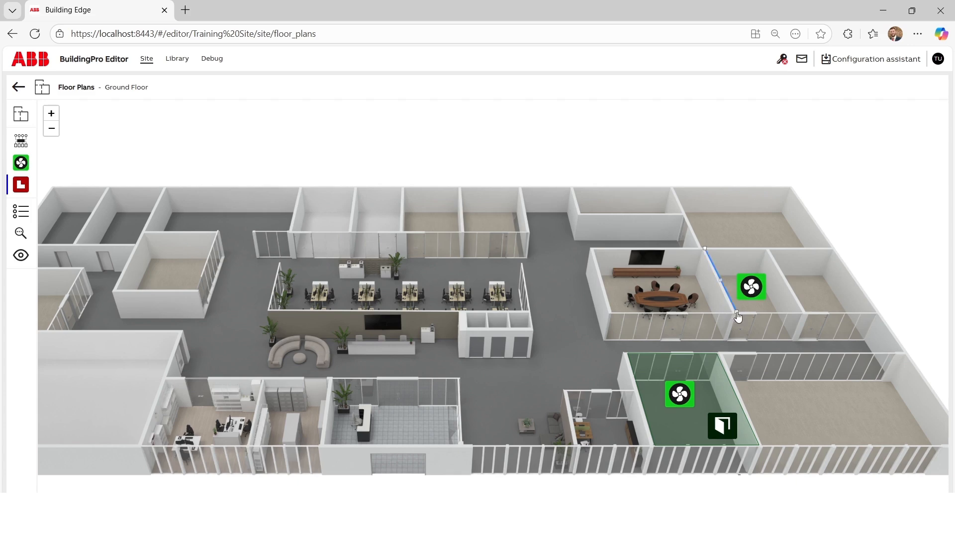
pyautogui.click(802, 312)
pyautogui.click(767, 247)
pyautogui.click(705, 247)
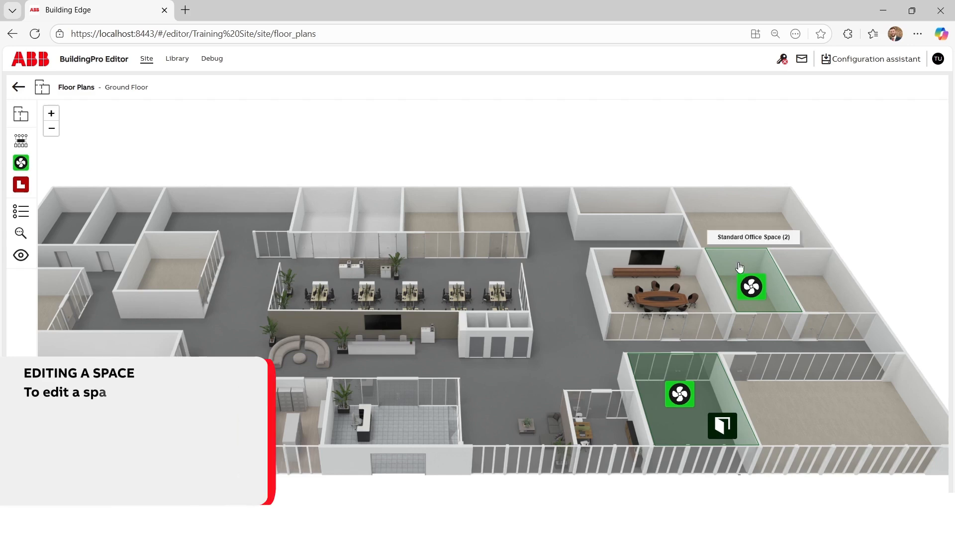
# - Edit the space beside the conference room, fine-tuning three of its corner points to match the walls, and save it
pyautogui.scroll(2, 739, 268)
pyautogui.scroll(1, 740, 268)
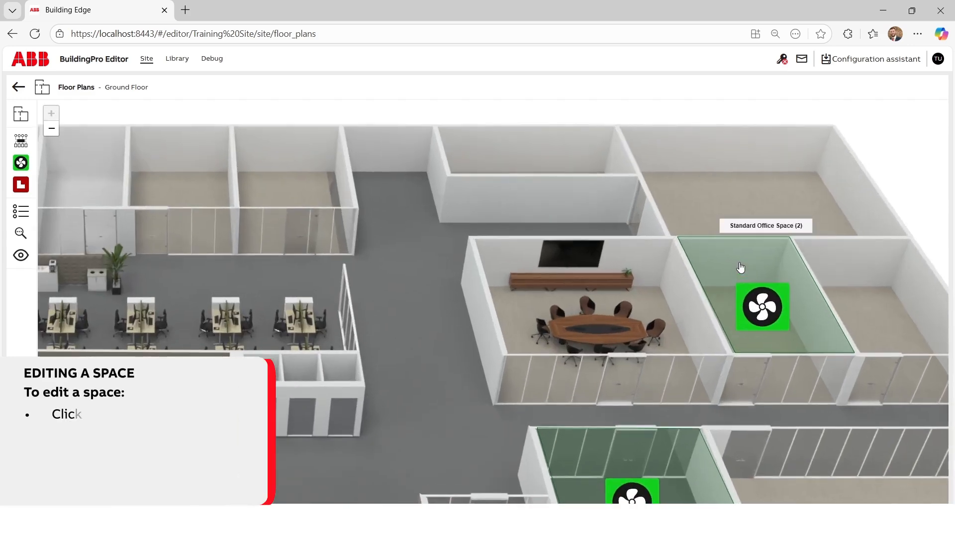
pyautogui.click(732, 268)
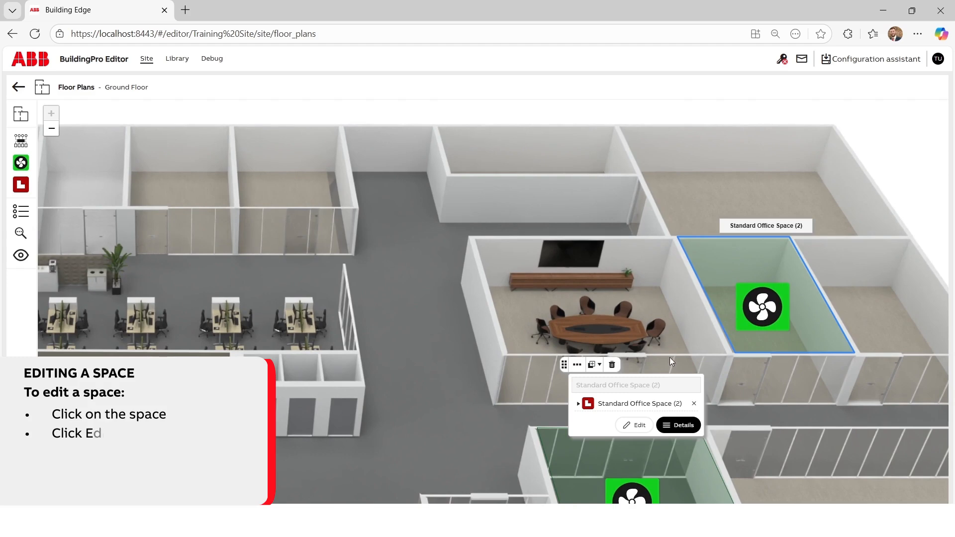
pyautogui.moveTo(678, 238); pyautogui.dragTo(679, 239)
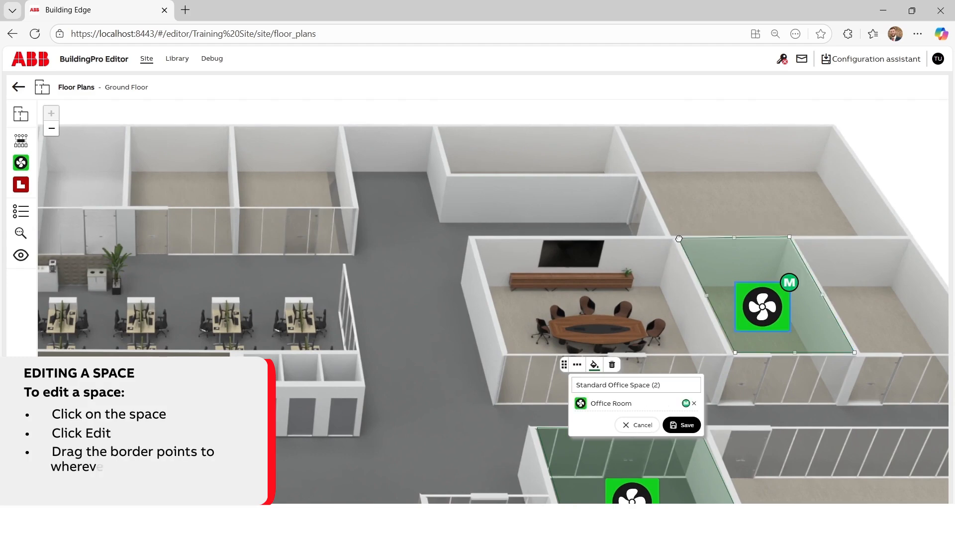
pyautogui.moveTo(789, 237); pyautogui.dragTo(789, 239)
pyautogui.moveTo(735, 352); pyautogui.dragTo(733, 352)
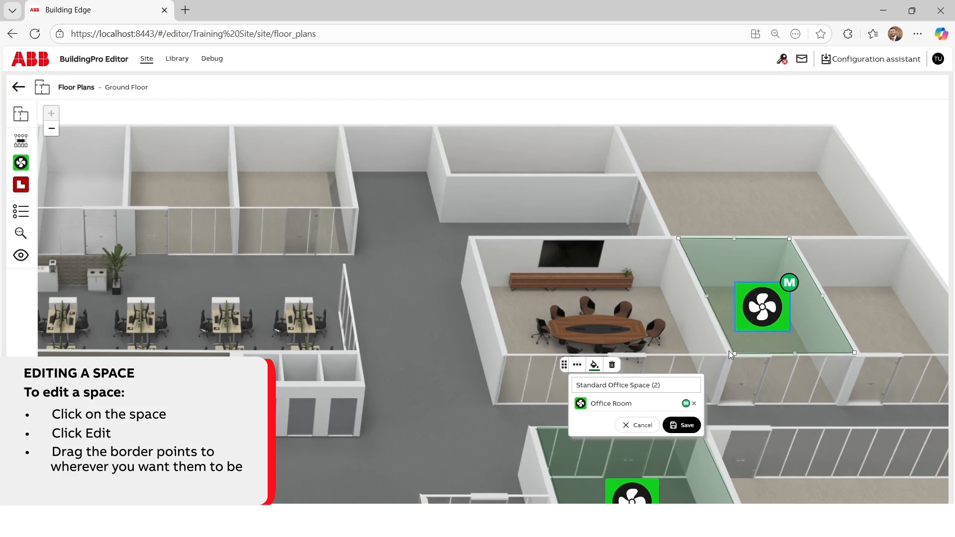
pyautogui.click(681, 425)
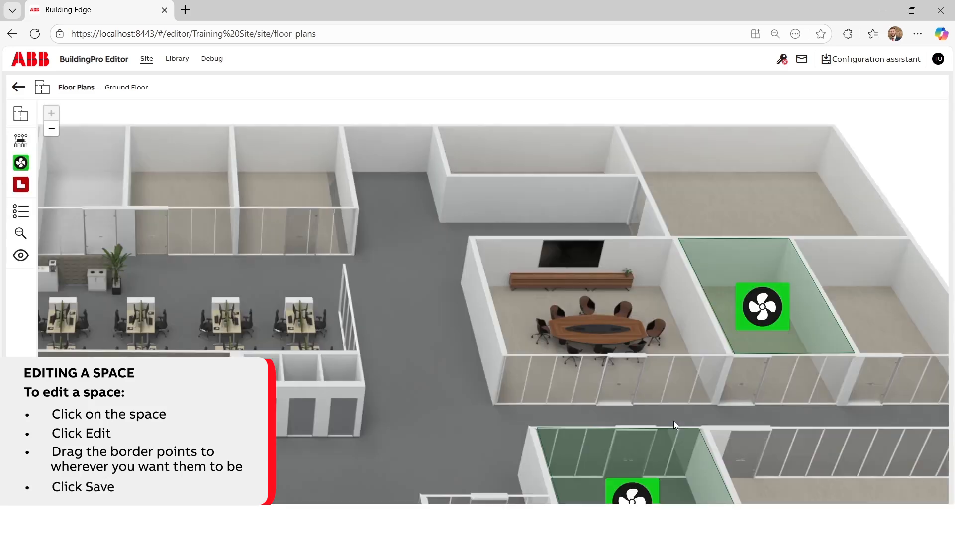